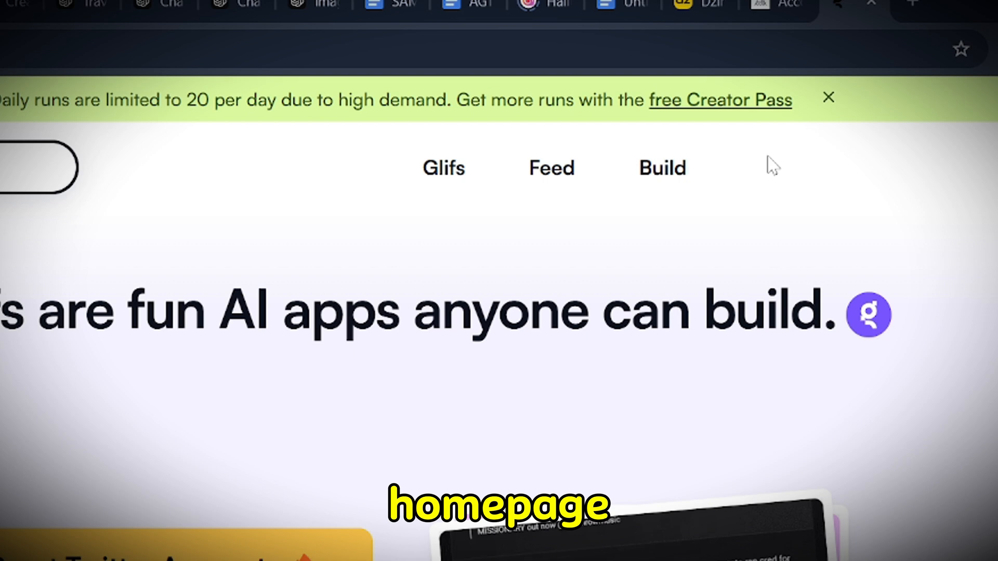
Step: Start a brand-new glif and begin adding its first block
left_click(636, 178)
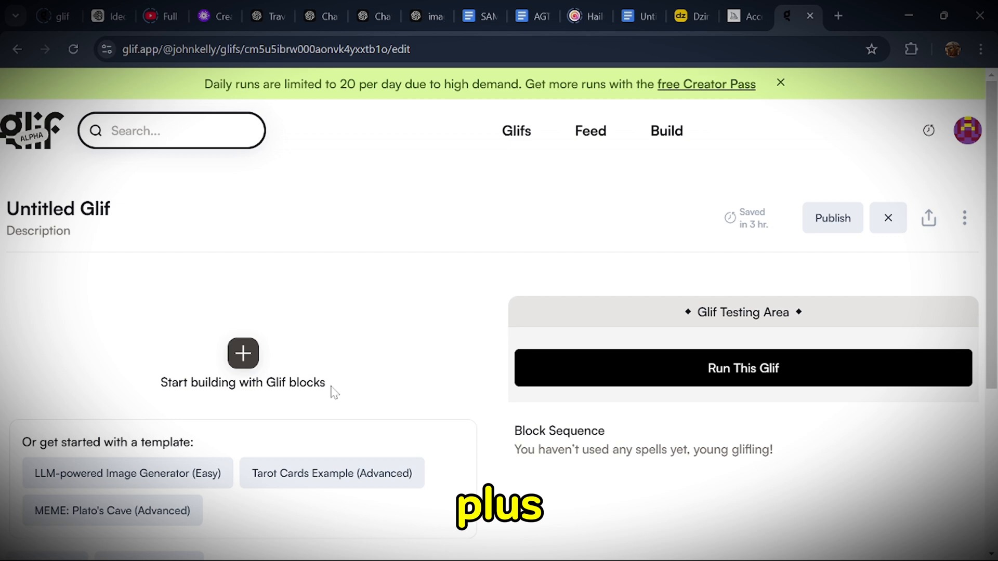
left_click(243, 353)
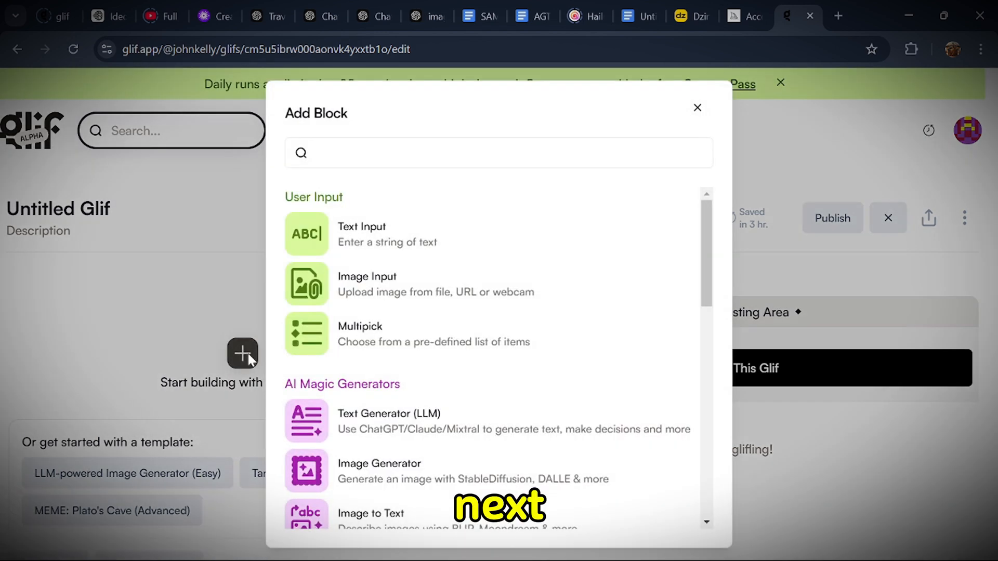
scroll(434, 278, "down", 2)
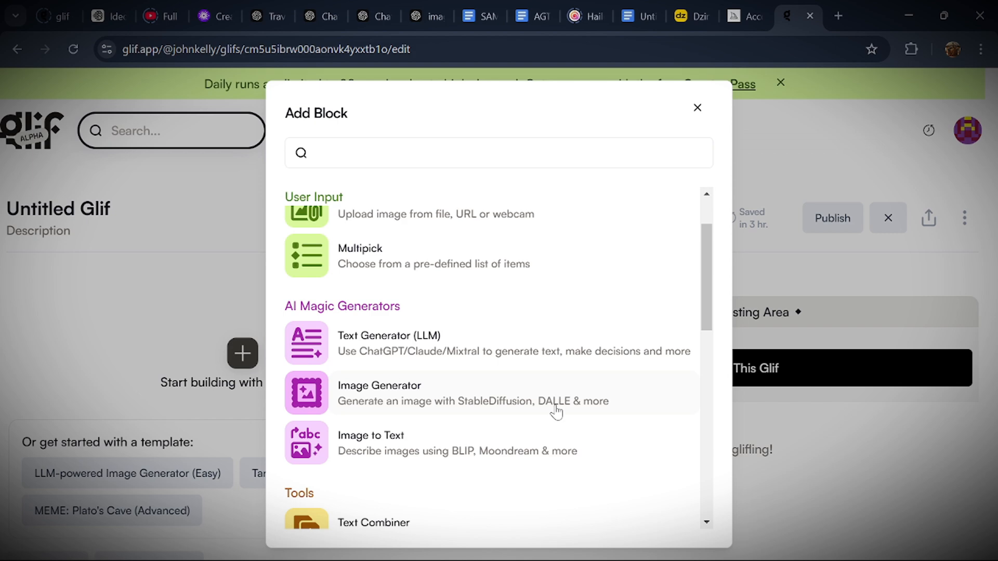
Step: Add an Image Generator block using Flux Pro v1.1 Ultra at Landscape (16:9), 1024×576
left_click(435, 398)
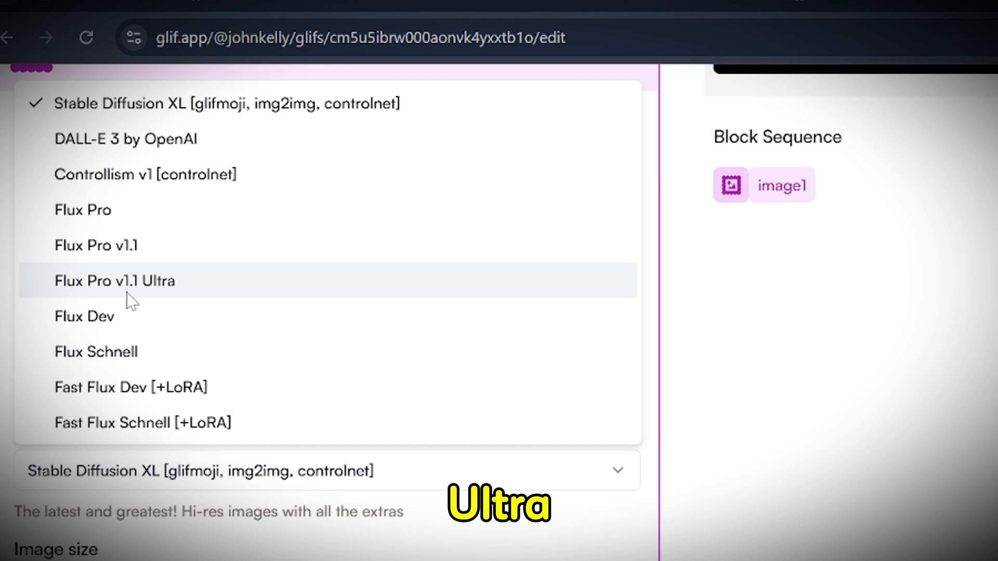
left_click(191, 289)
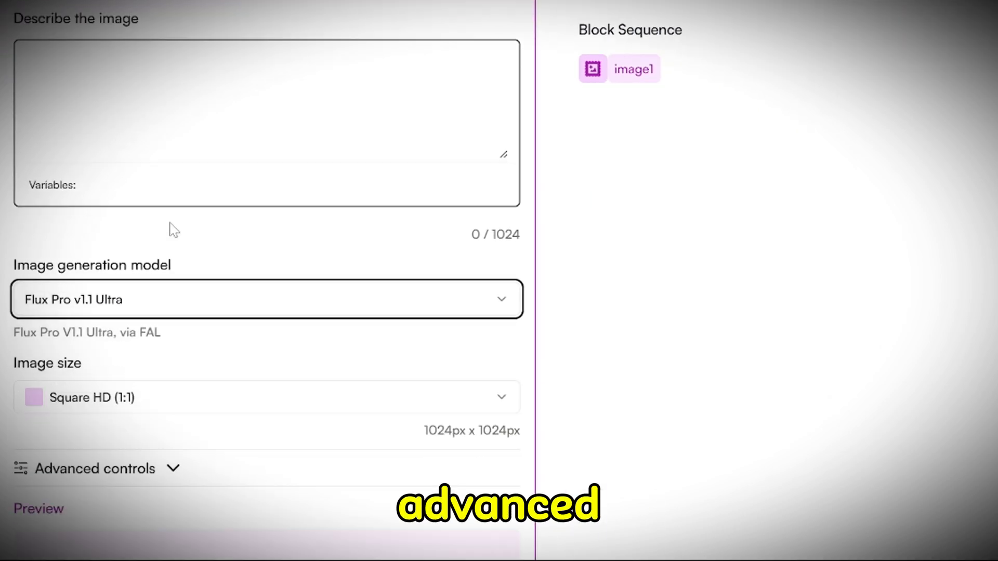
left_click(144, 337)
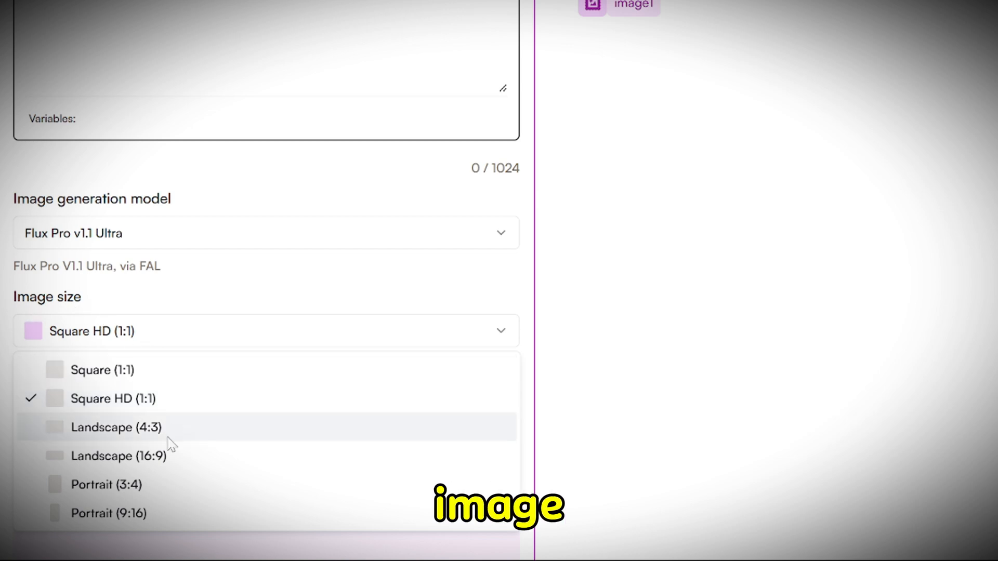
left_click(166, 460)
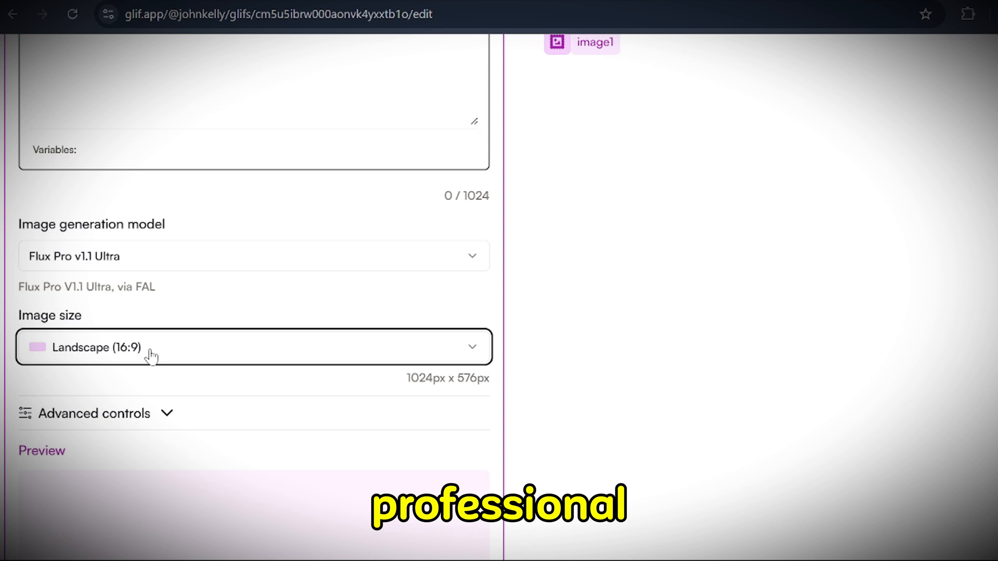
scroll(882, 244, "down", 1)
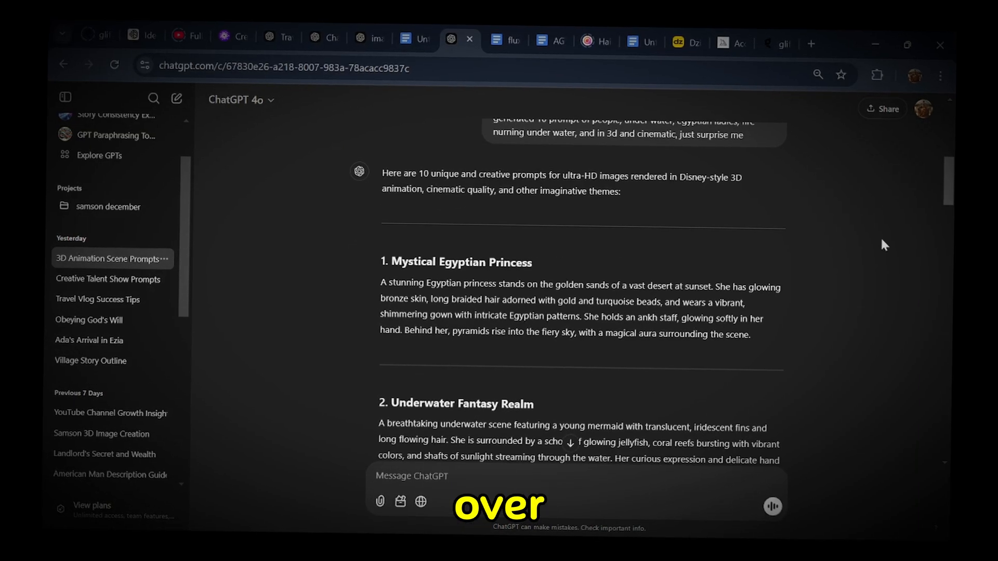
scroll(318, 194, "down", 3)
scroll(543, 222, "up", 15)
scroll(543, 221, "down", 10)
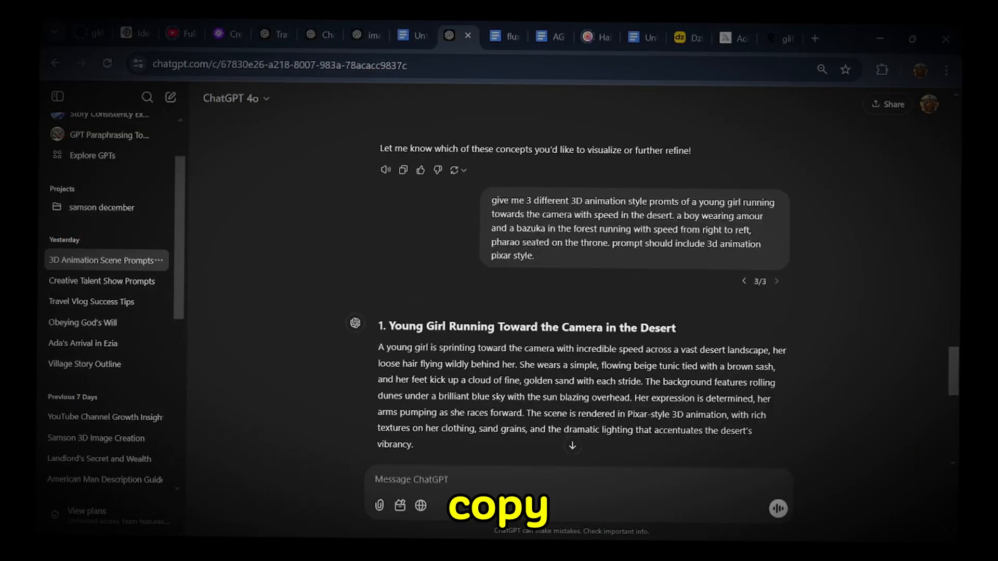
scroll(543, 222, "up", 5)
scroll(543, 222, "up", 3)
scroll(543, 222, "up", 8)
scroll(593, 227, "up", 5)
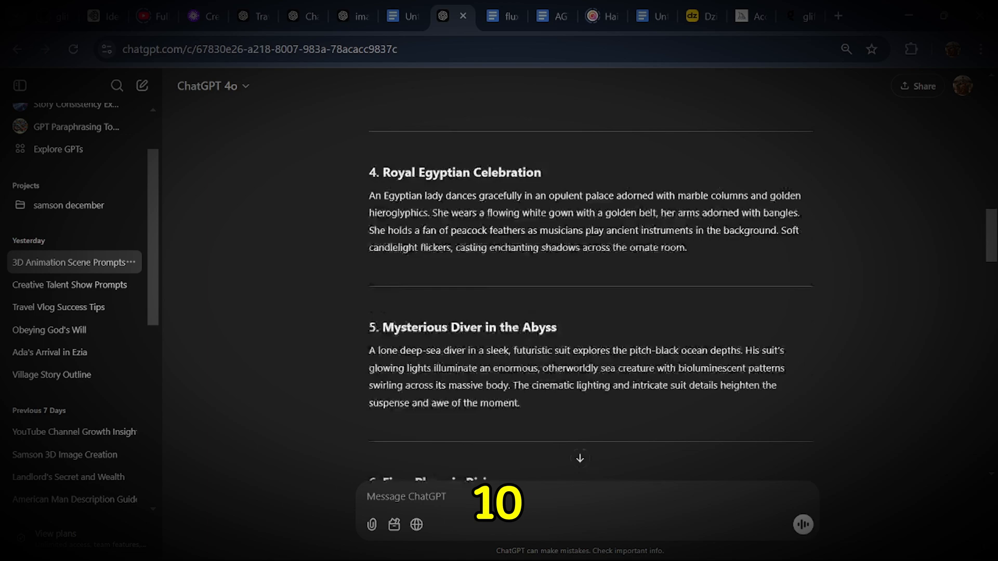
scroll(591, 297, "up", 3)
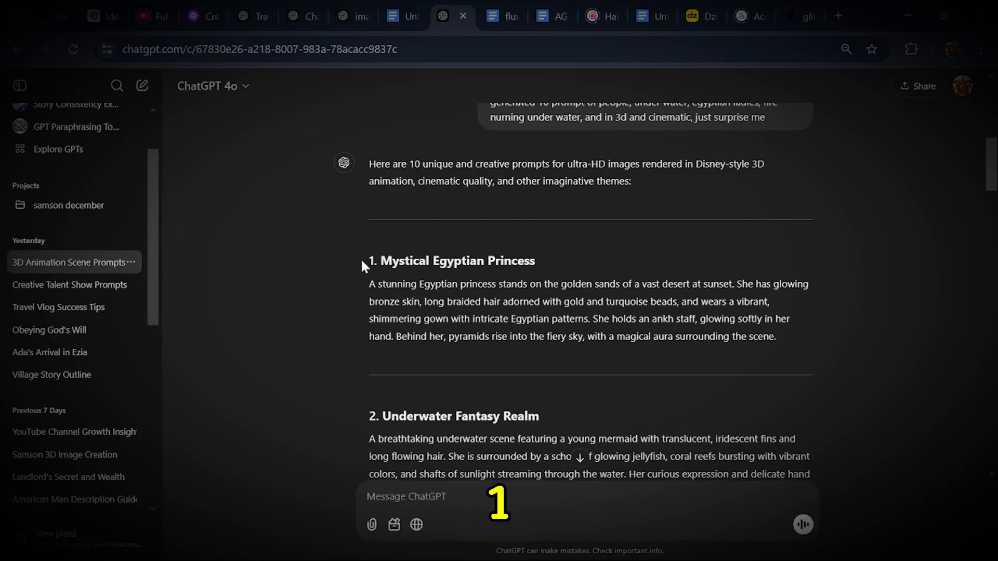
Step: Copy the Mystical Egyptian Princess prompt paragraph from the ChatGPT reply
triple_click(366, 285)
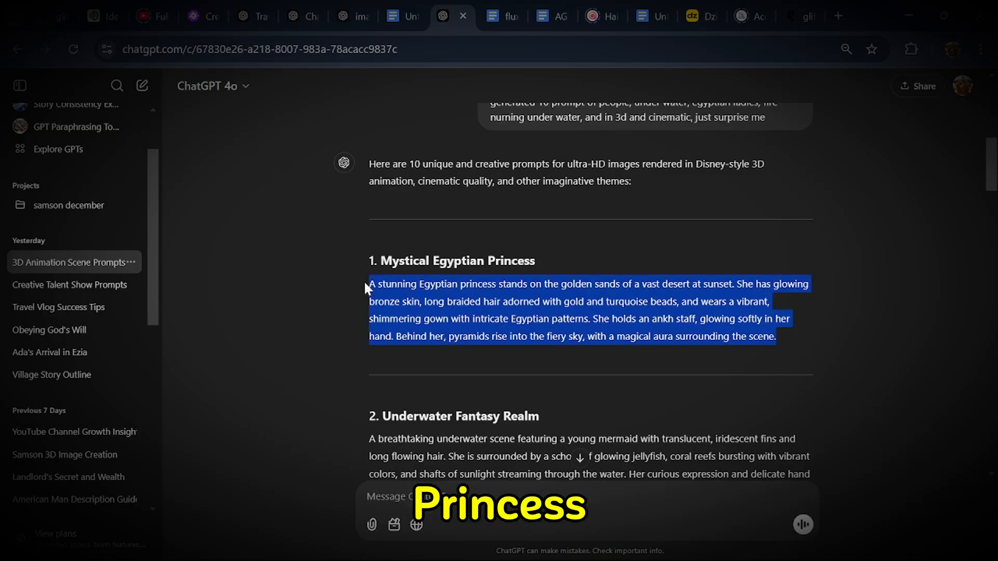
right_click(405, 288)
left_click(460, 309)
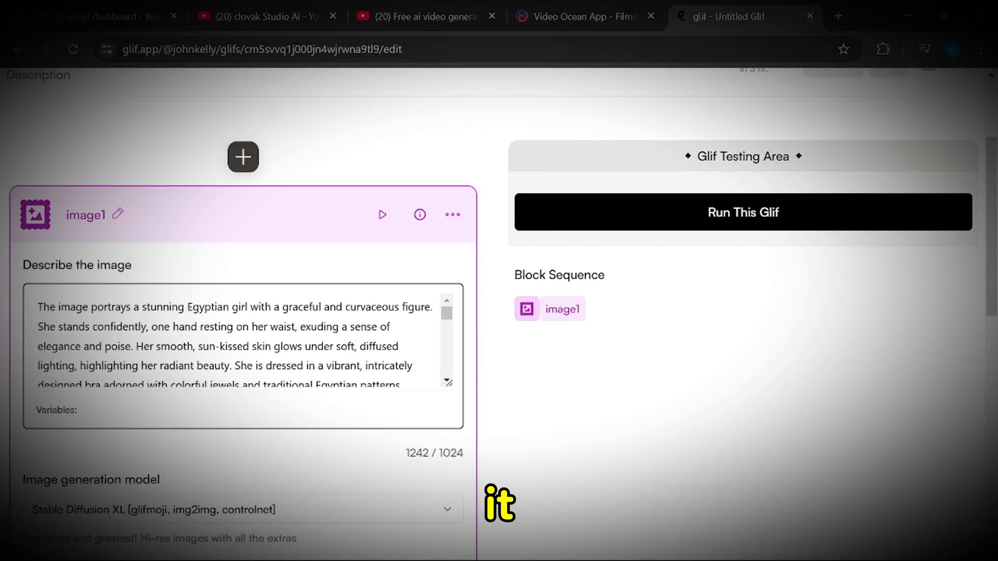
scroll(282, 367, "down", 3)
scroll(285, 441, "down", 4)
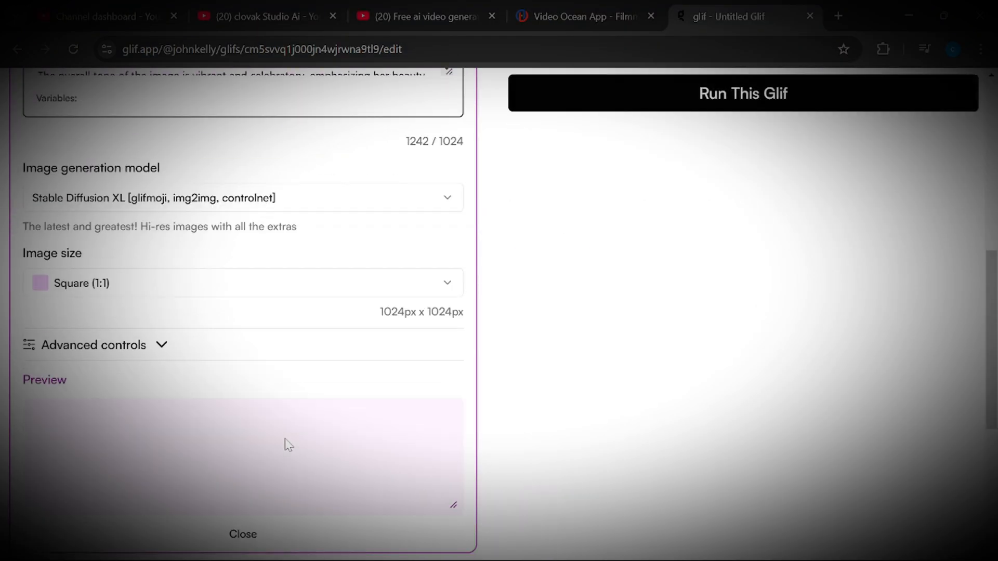
scroll(287, 444, "down", 2)
scroll(640, 320, "up", 3)
scroll(679, 317, "up", 5)
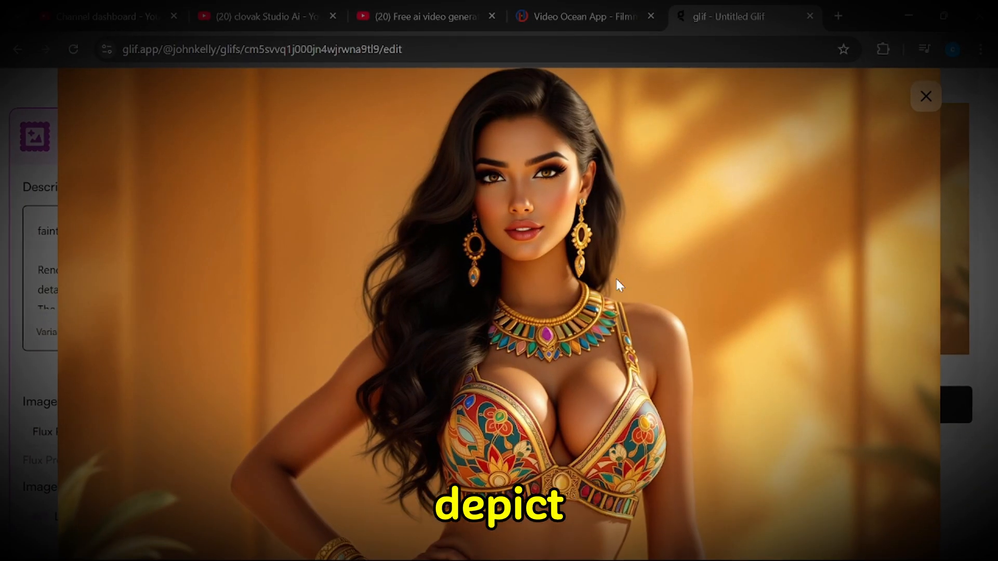
Step: Save the generated Egyptian-woman portrait as a JPEG into Downloads
right_click(635, 301)
left_click(680, 355)
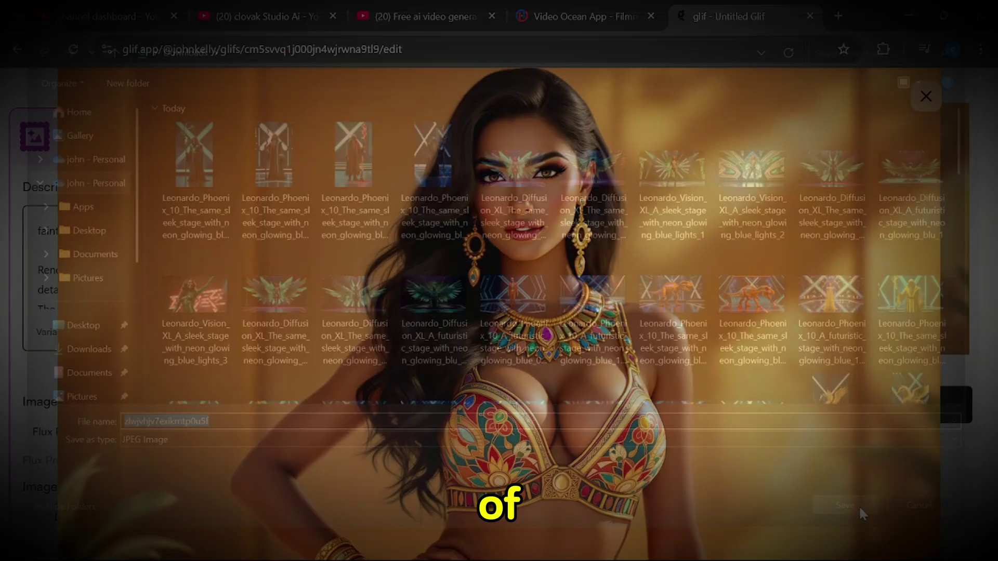
left_click(860, 514)
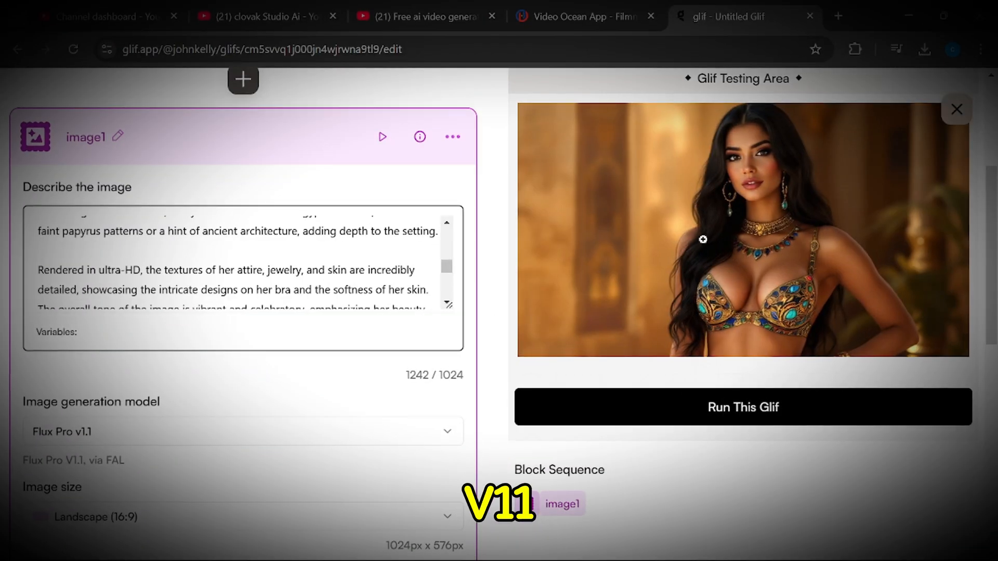
Step: Save the Flux Pro v1.1 portrait as a JPEG to Downloads and enlarge the new Flux Pro result
left_click(705, 229)
right_click(519, 290)
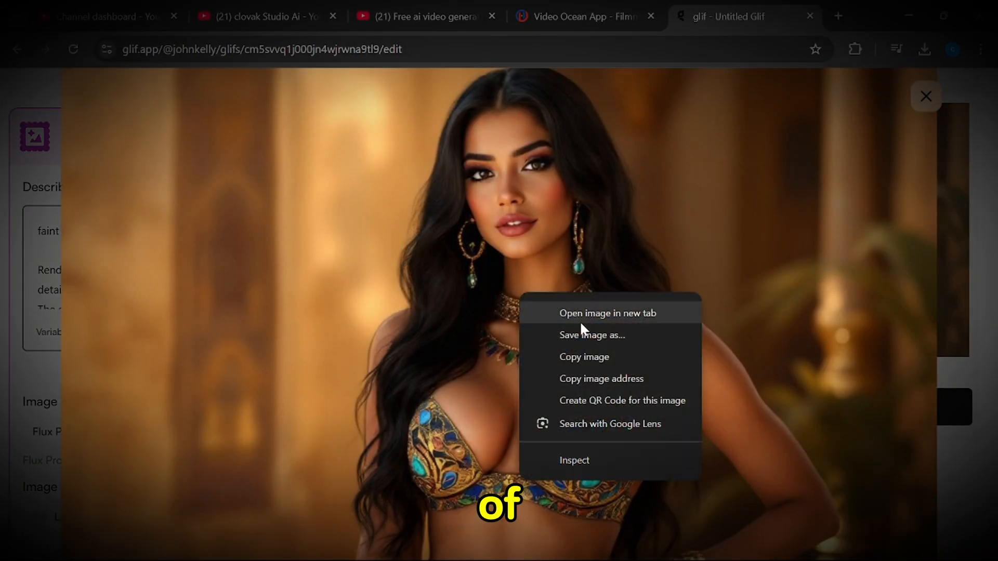
left_click(585, 332)
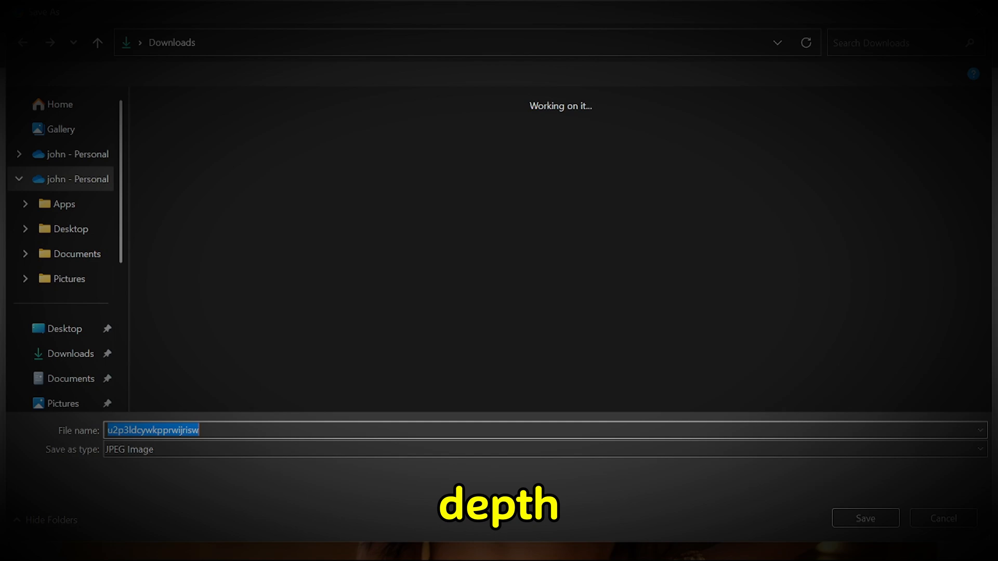
left_click(860, 523)
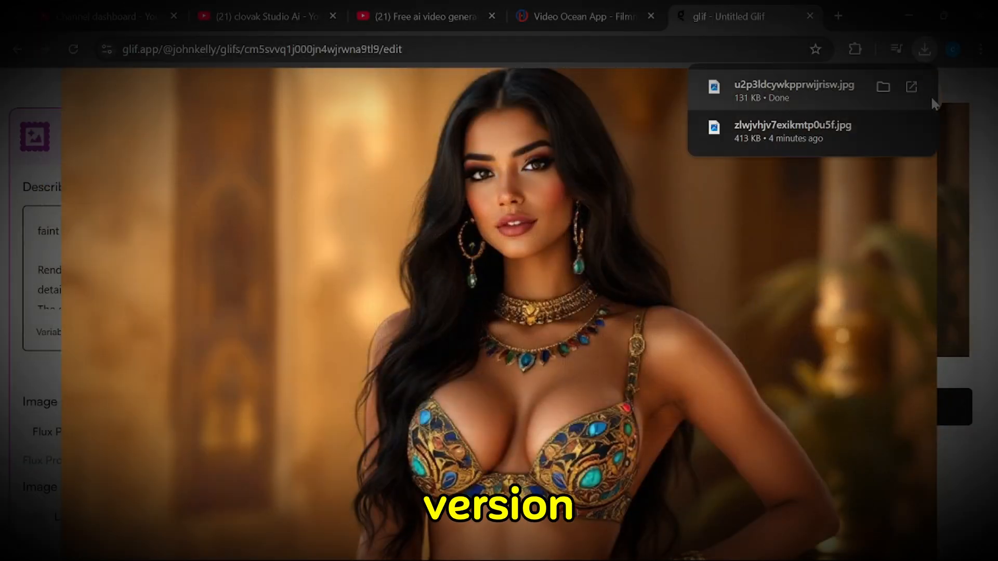
left_click(926, 96)
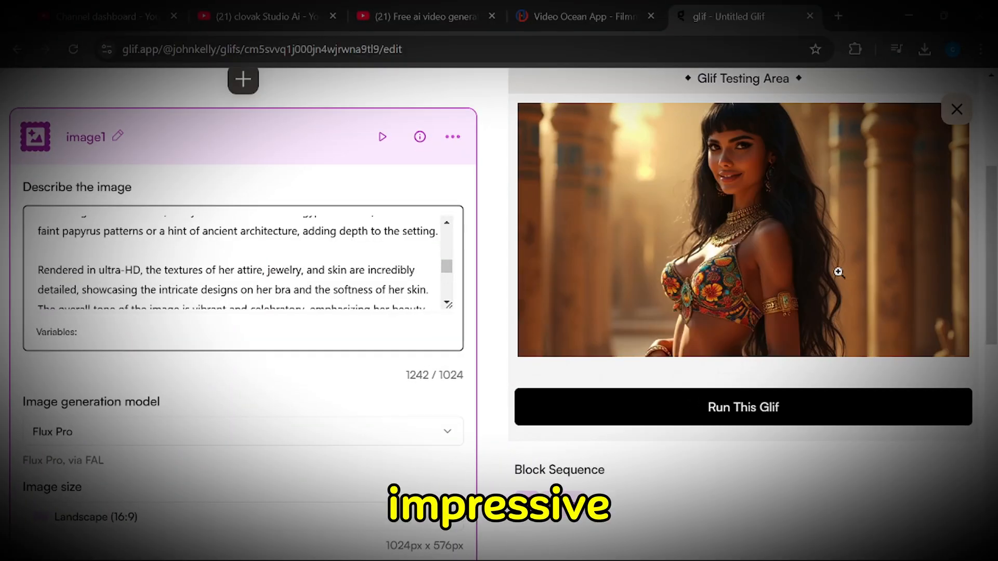
left_click(790, 204)
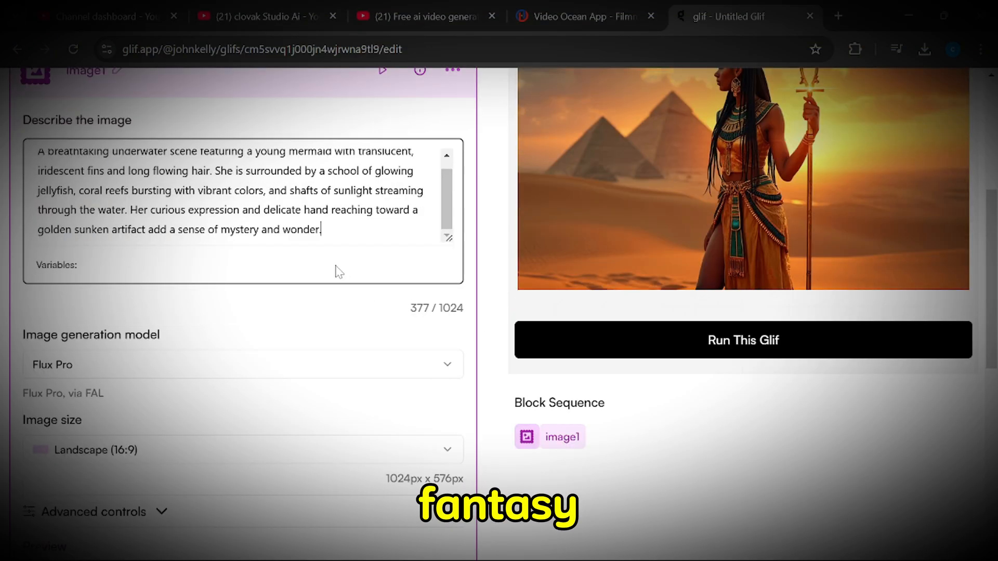
scroll(92, 417, "down", 2)
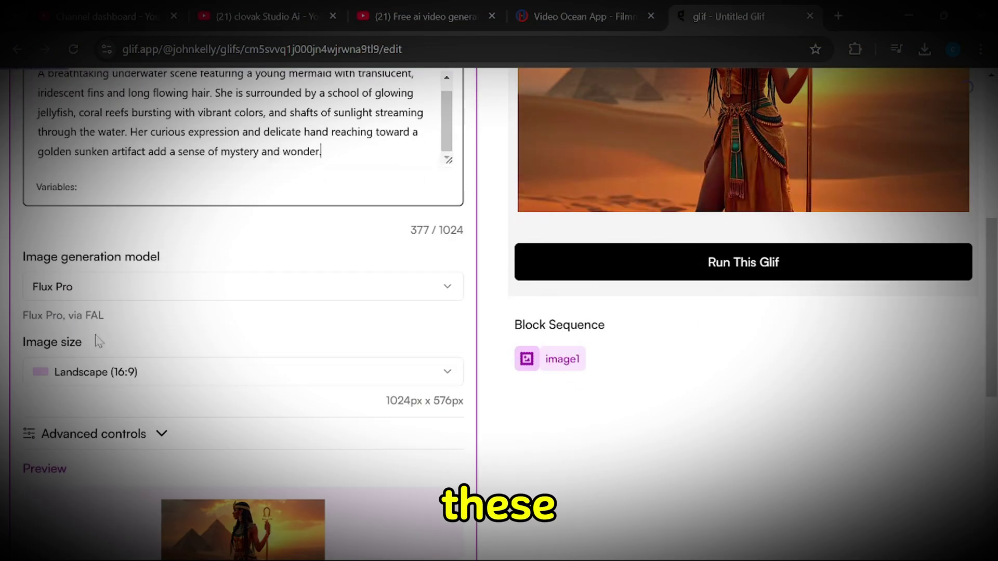
Step: Render the mermaid prompt with Flux Pro v1.1 Ultra at Landscape (16:9)
left_click(94, 295)
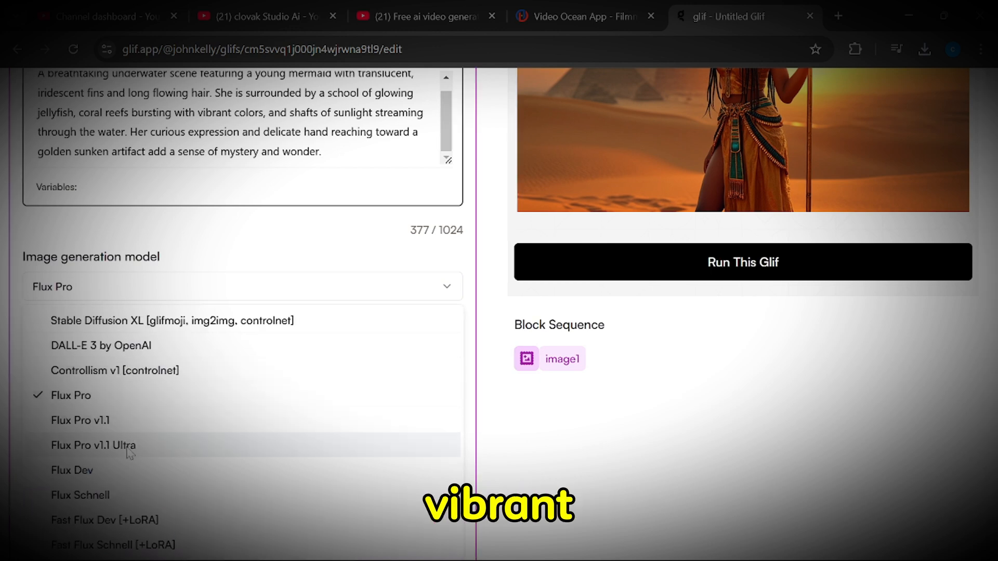
left_click(156, 443)
left_click(123, 374)
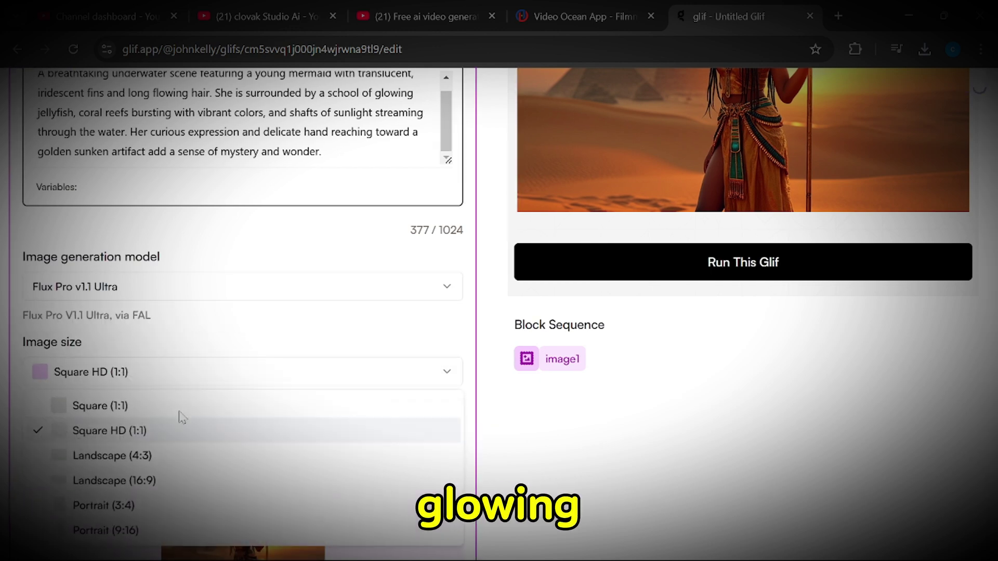
left_click(156, 482)
left_click(647, 275)
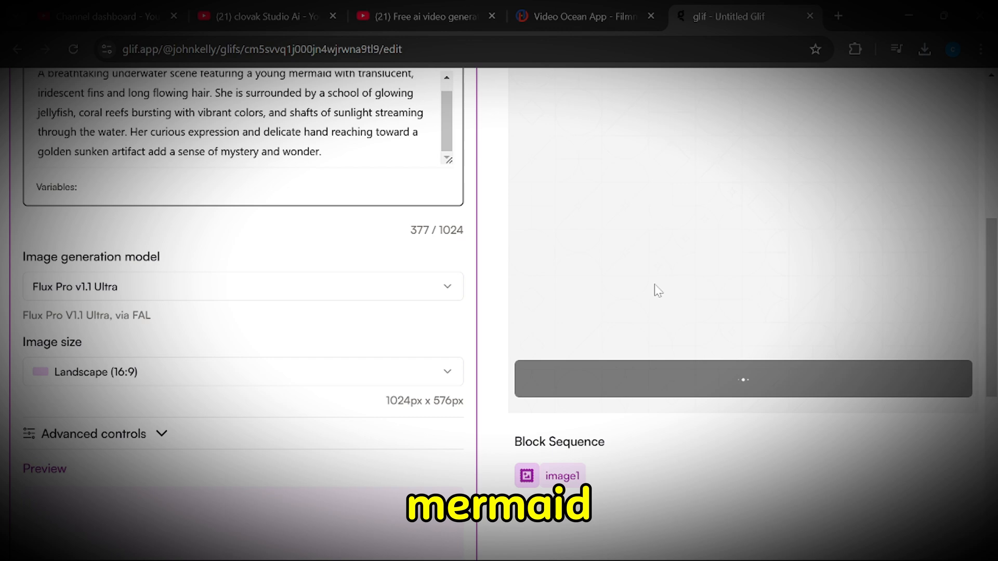
scroll(379, 383, "up", 3)
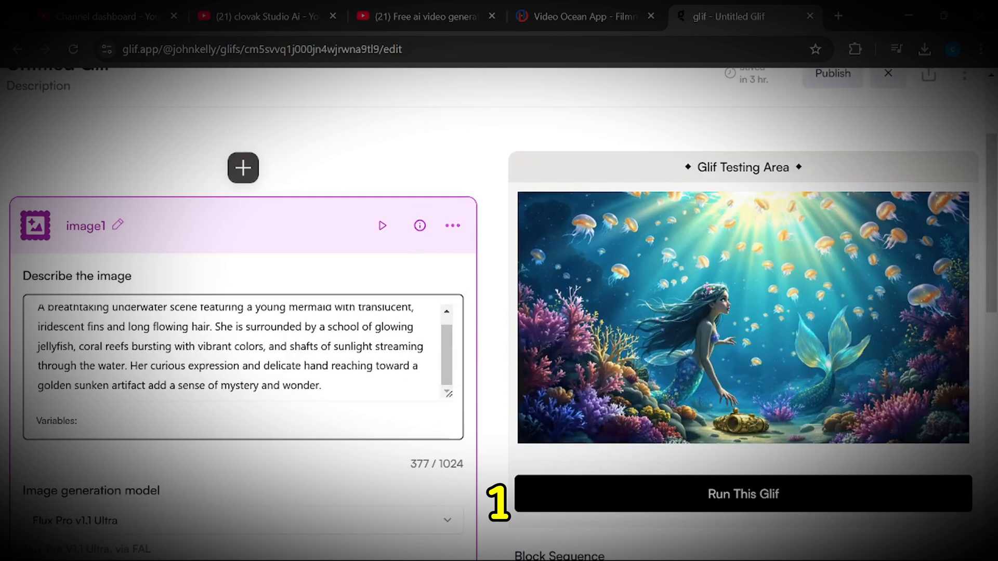
Step: Save the Ultra mermaid image and the other mermaid render to disk
left_click(705, 327)
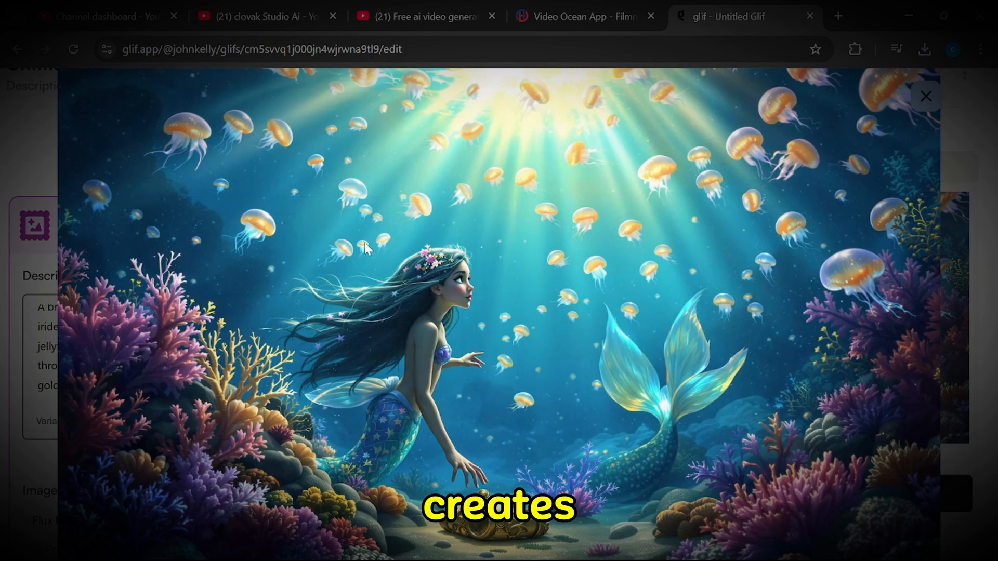
right_click(405, 288)
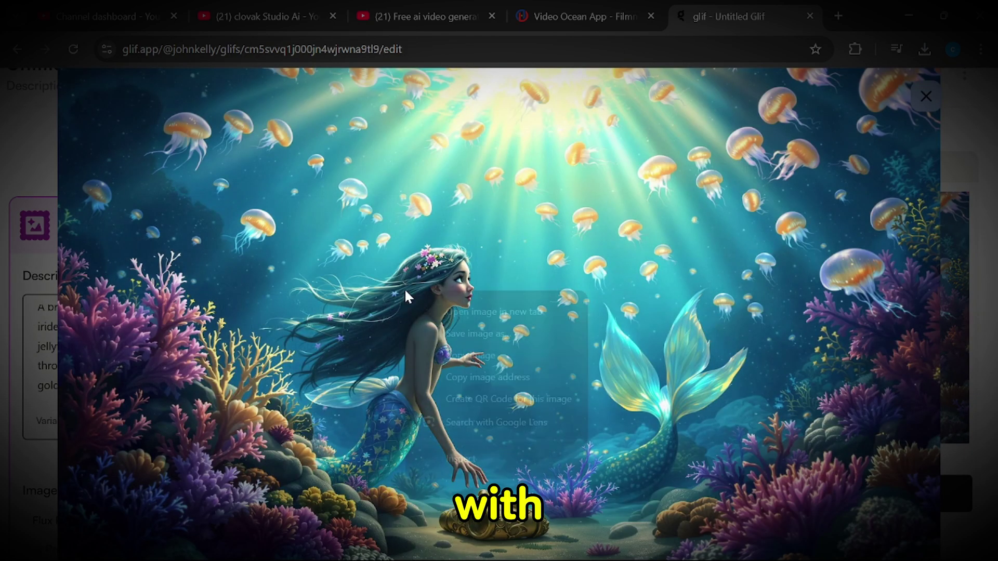
left_click(481, 328)
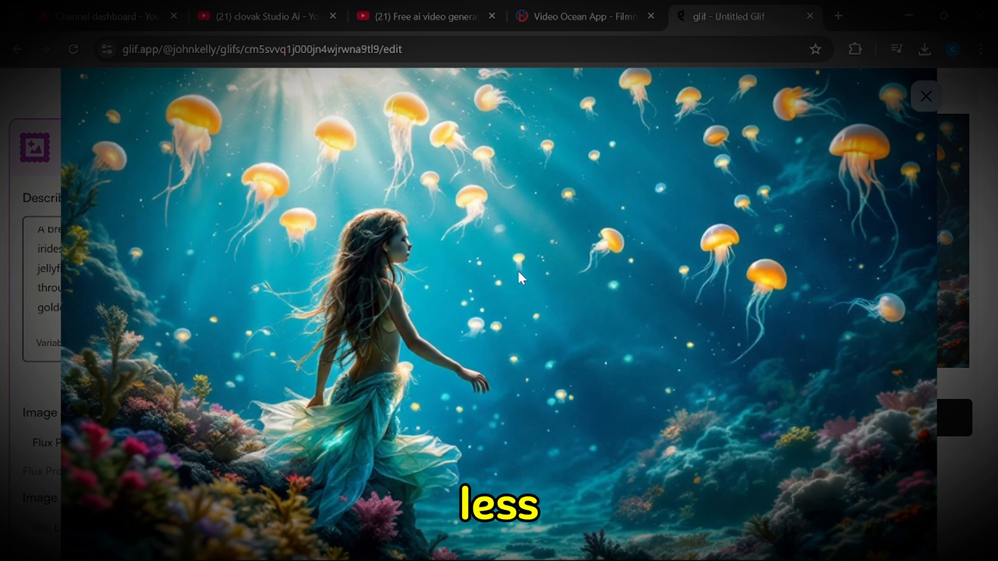
right_click(539, 261)
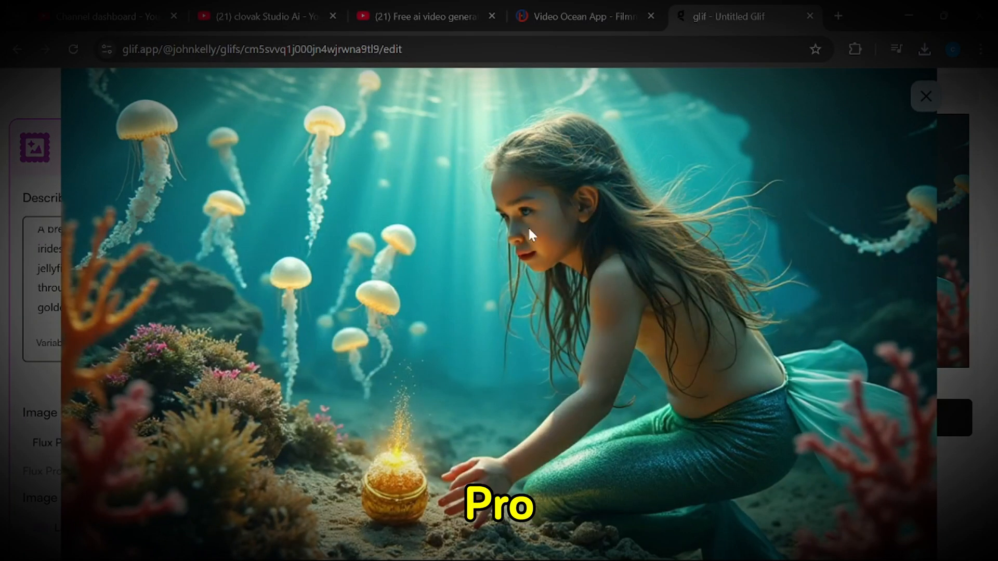
right_click(524, 224)
left_click(601, 270)
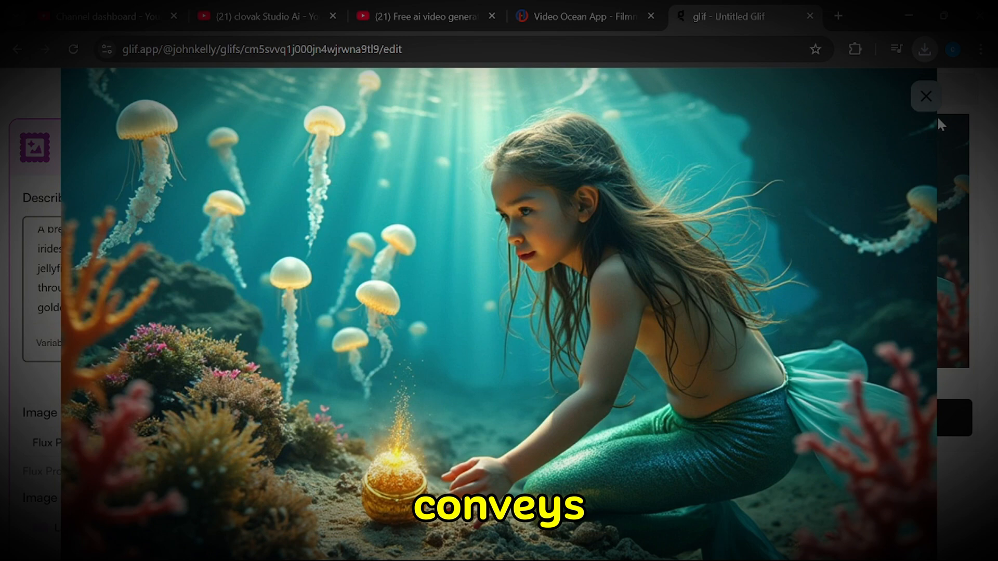
left_click(925, 98)
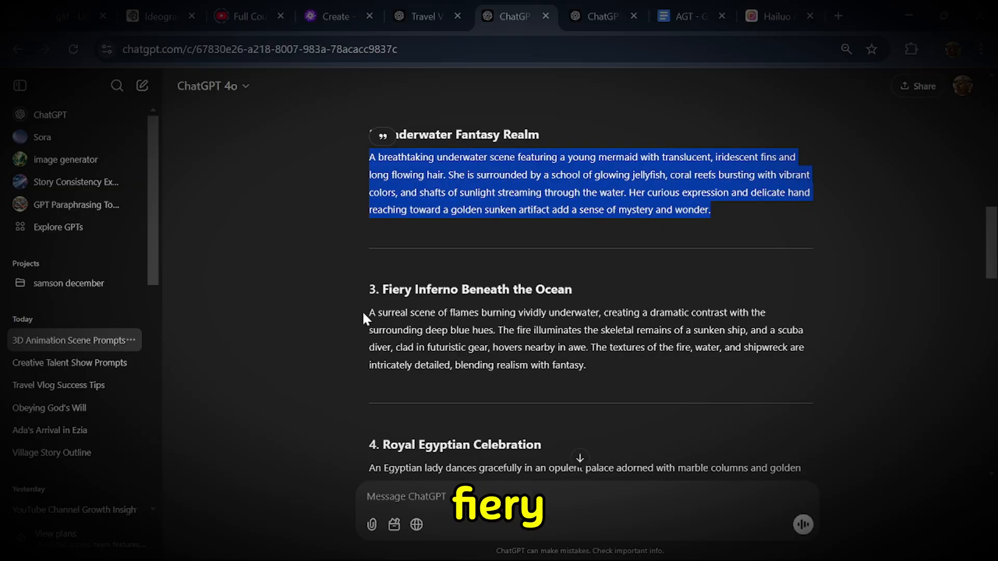
Step: Select the Fiery Inferno Beneath the Ocean prompt paragraph in ChatGPT
mouse_move(367, 312)
left_mouse_down()
mouse_move(593, 347)
mouse_move(597, 373)
left_mouse_up()
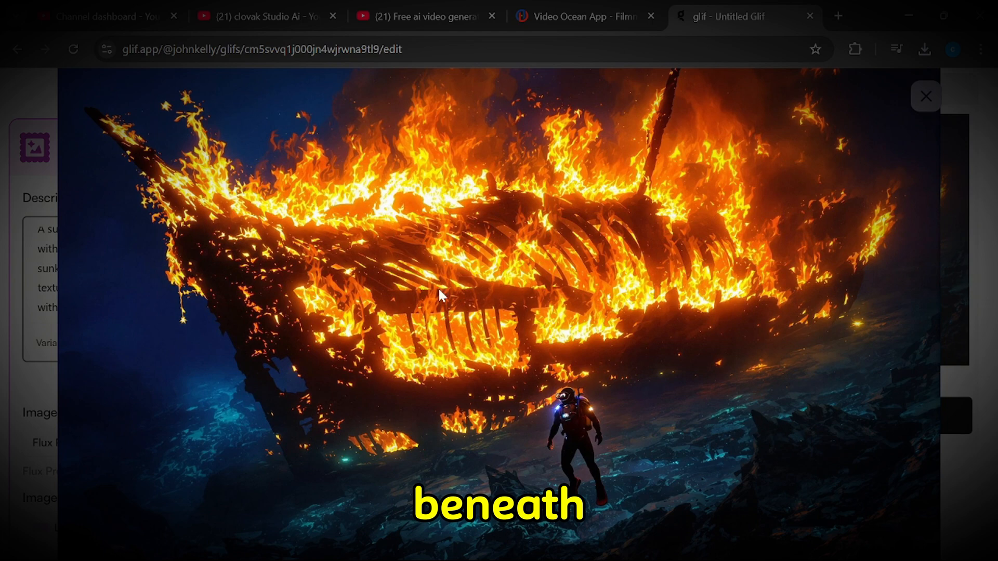
Step: Save the burning underwater shipwreck image as a JPEG
right_click(634, 220)
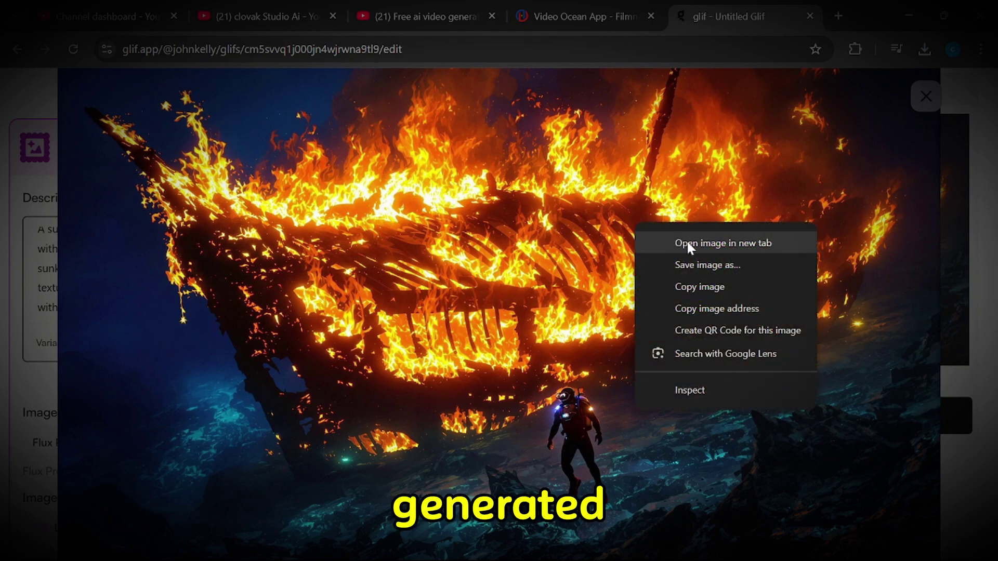
left_click(709, 269)
key("Return")
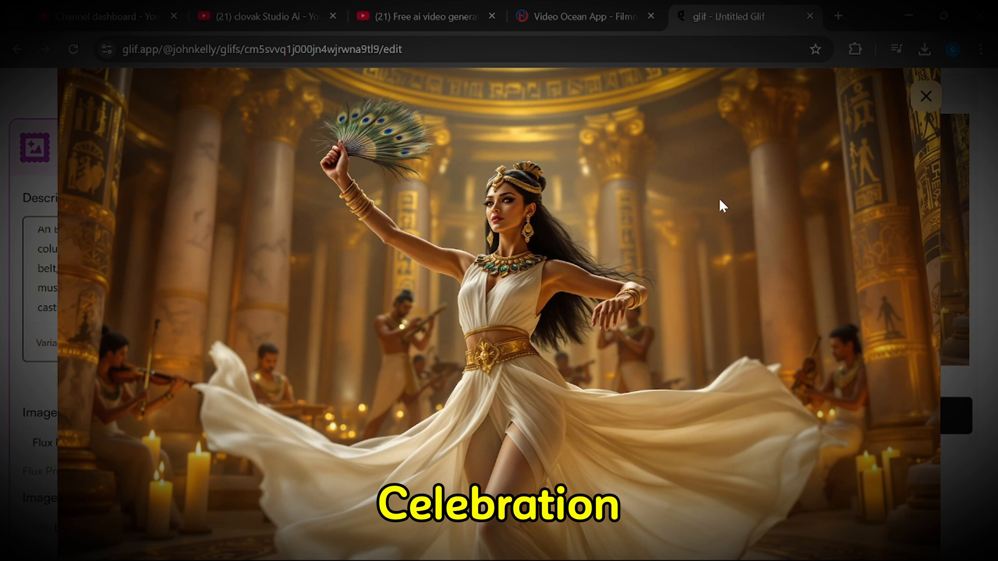
Step: Save the Flux Pro v1.1 Ultra Egyptian dancer image to disk
right_click(547, 209)
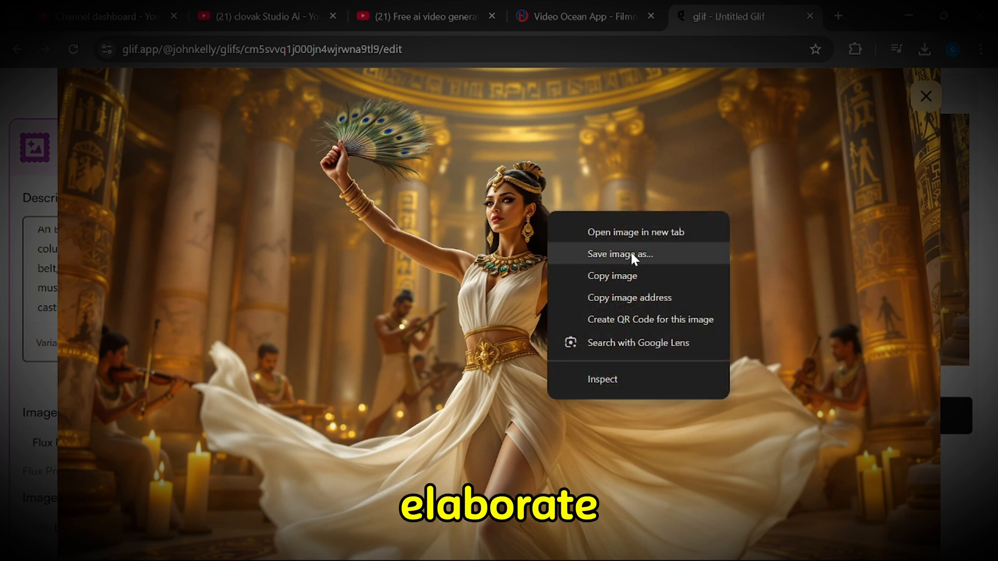
left_click(585, 194)
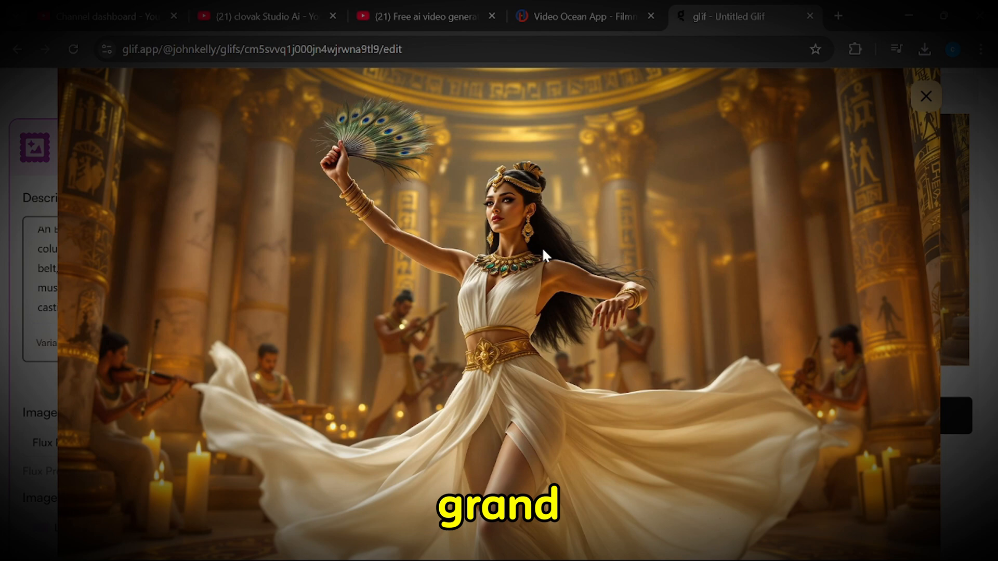
right_click(611, 216)
left_click(691, 261)
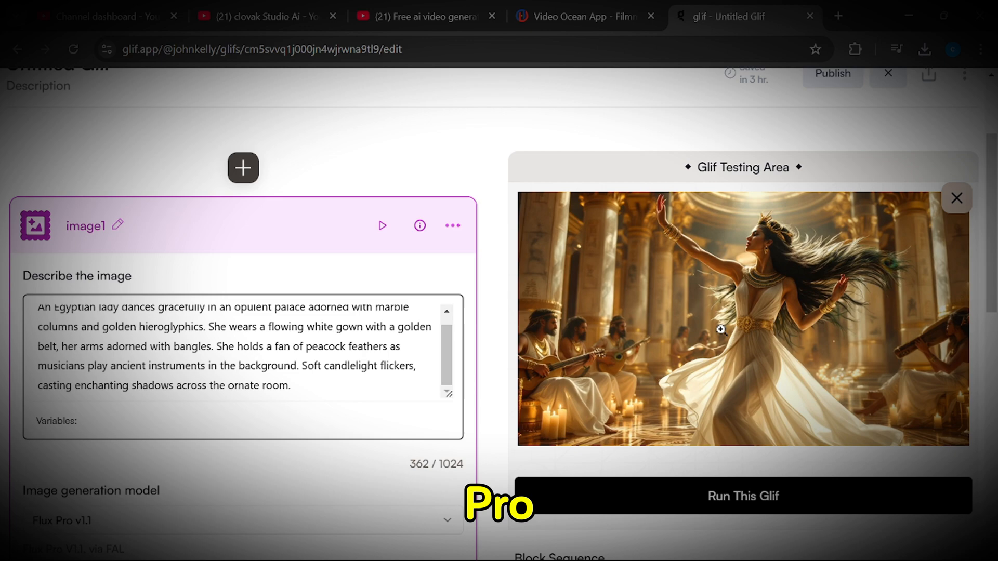
Step: Save the Flux Pro v1.1 dancer render and review the Flux Pro version enlarged
left_click(878, 281)
right_click(602, 230)
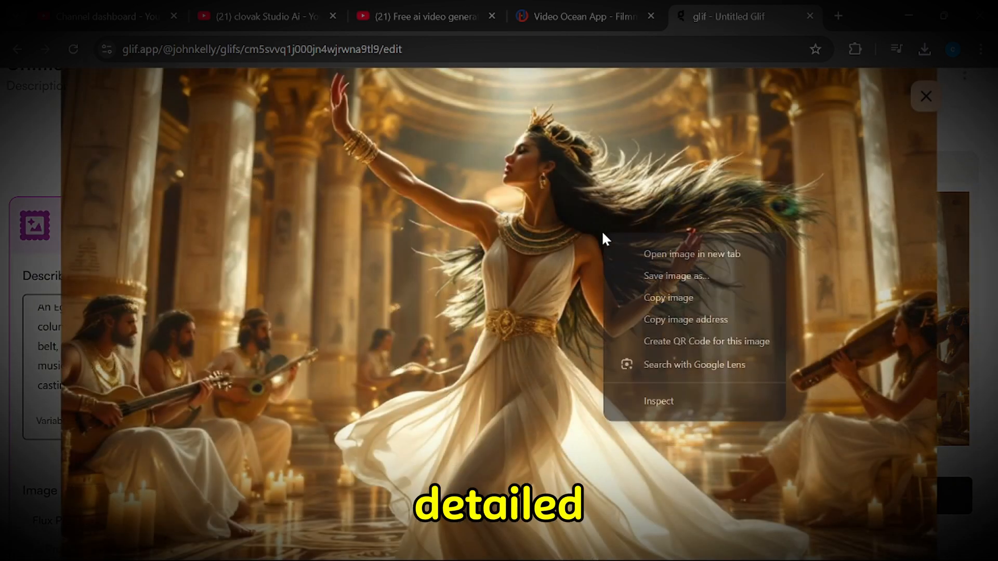
left_click(926, 109)
key("Escape")
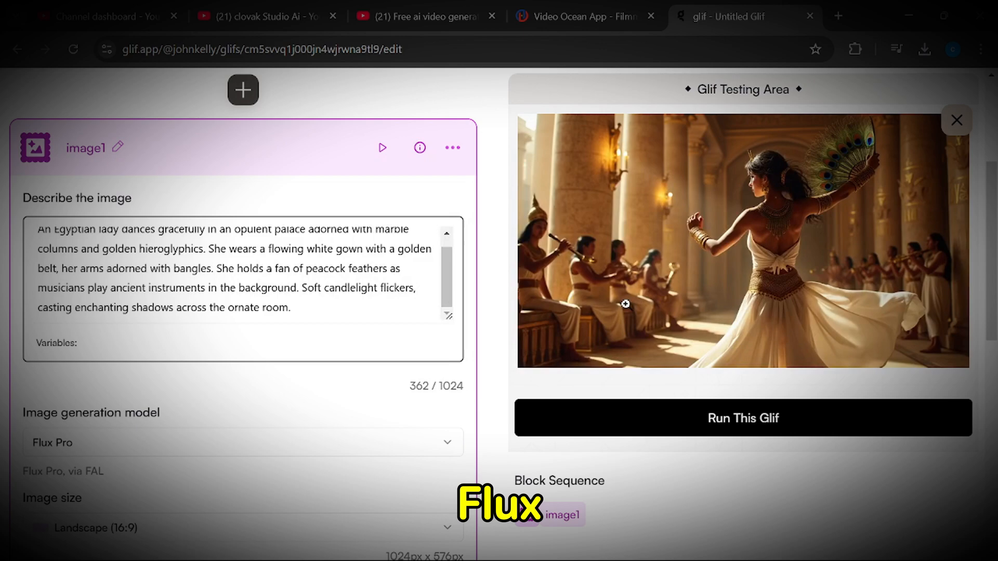
left_click(701, 250)
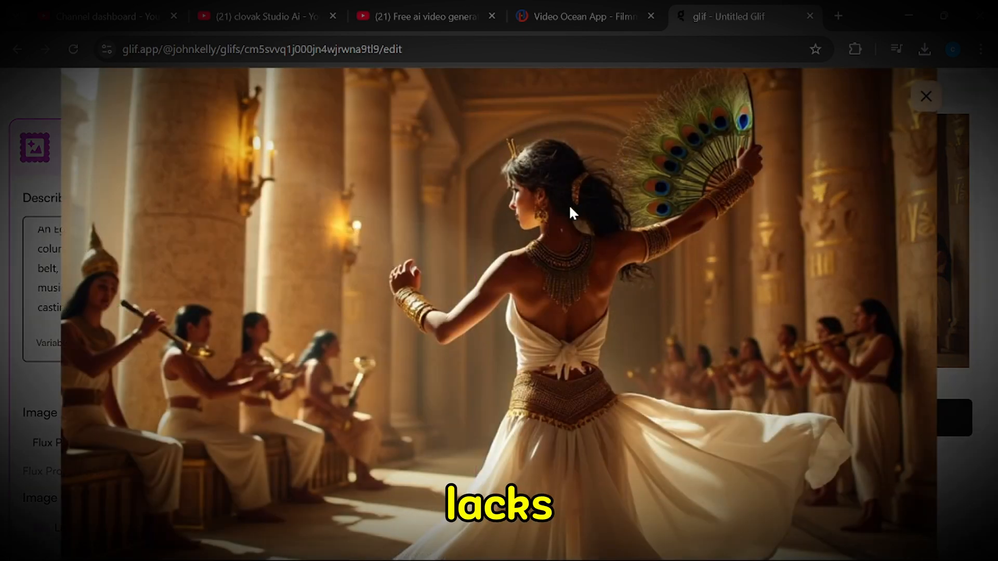
key("Escape")
key("Escape")
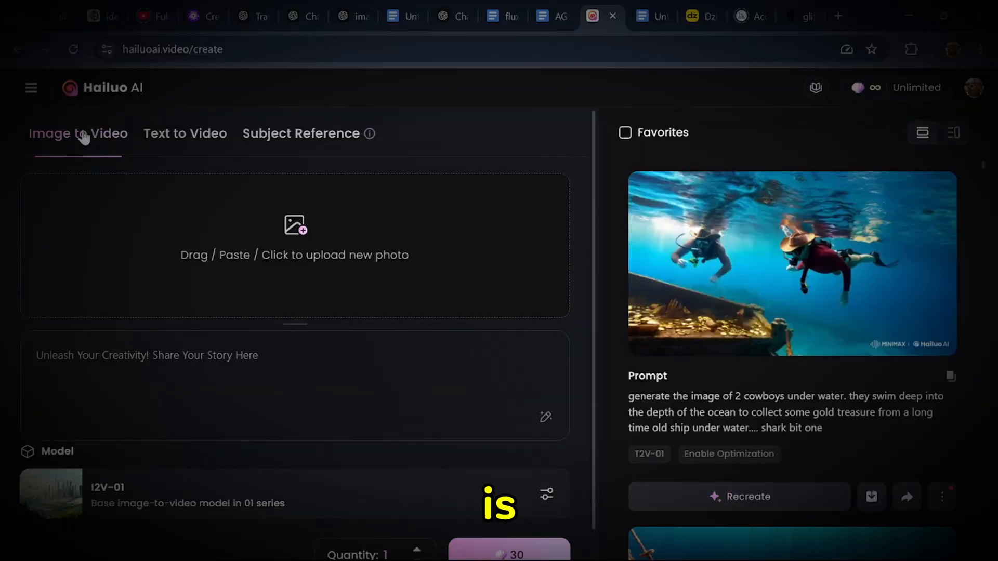
Step: Upload the market woman in yellow as the source photo and choose the I2V-01-live model
left_click(306, 257)
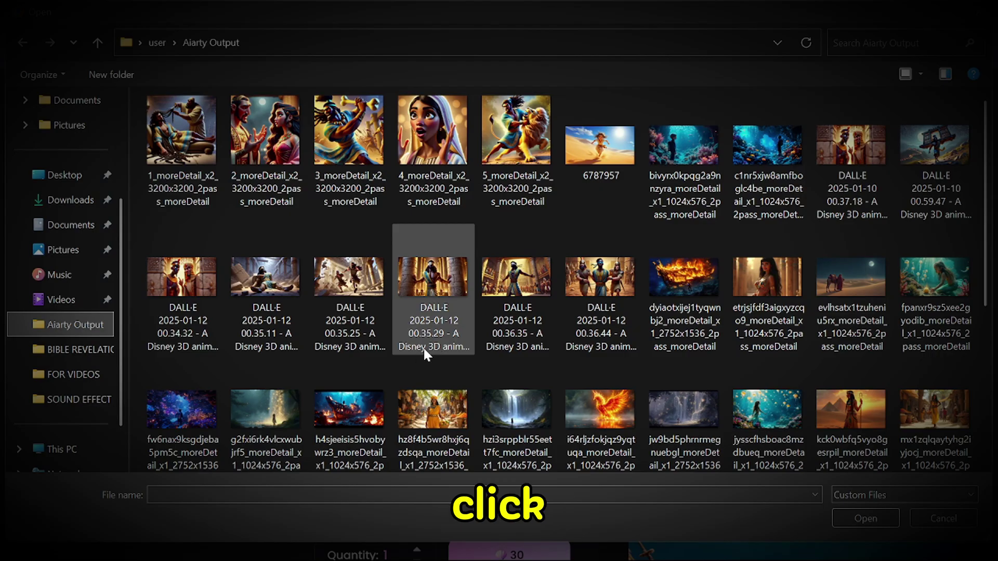
double_click(423, 413)
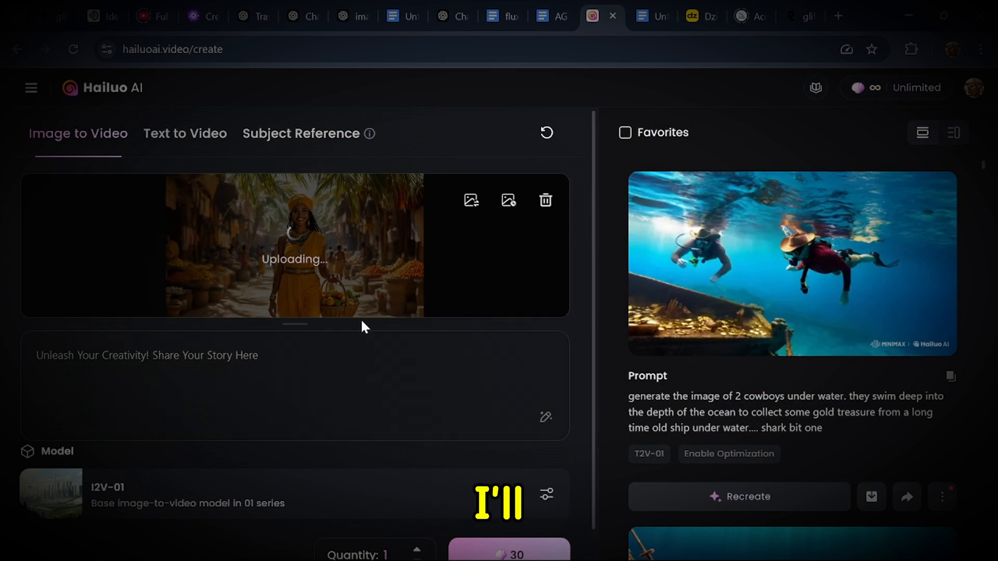
scroll(362, 320, "down", 1)
left_click(123, 378)
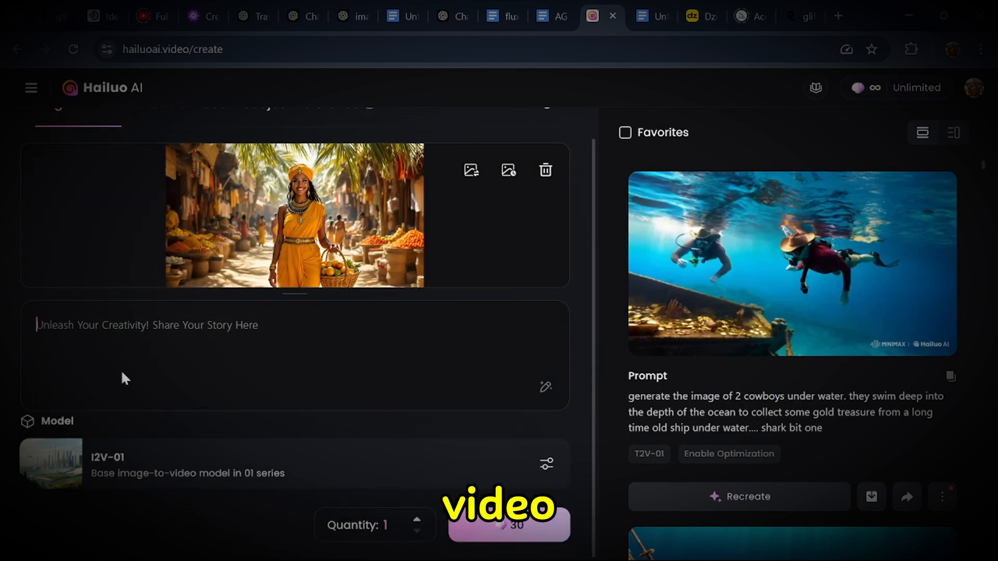
left_click(312, 464)
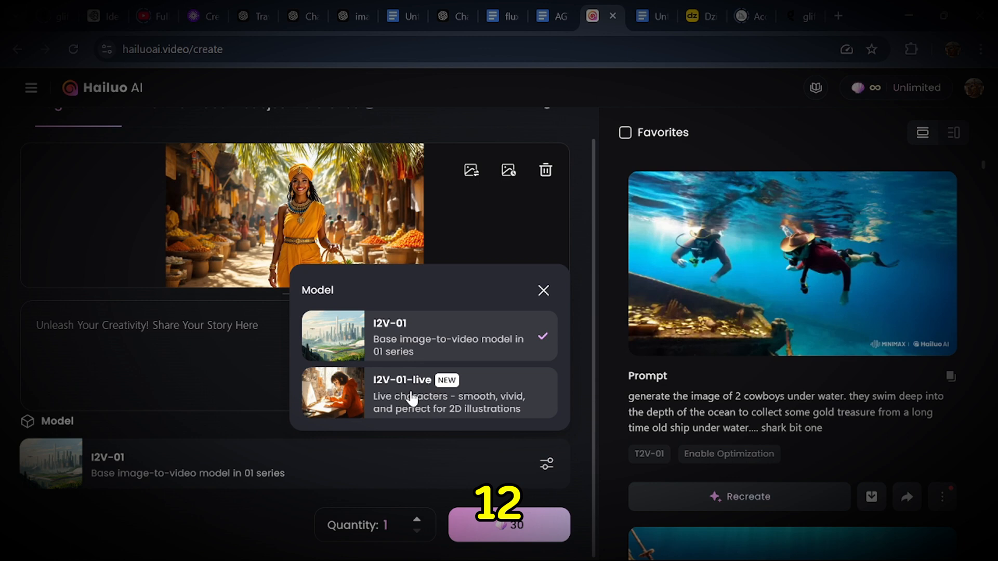
left_click(453, 380)
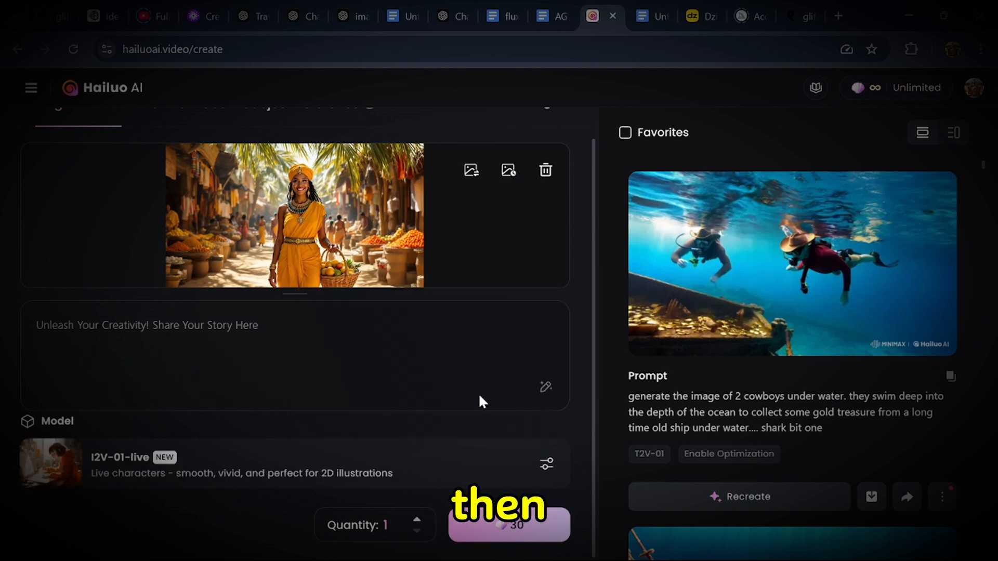